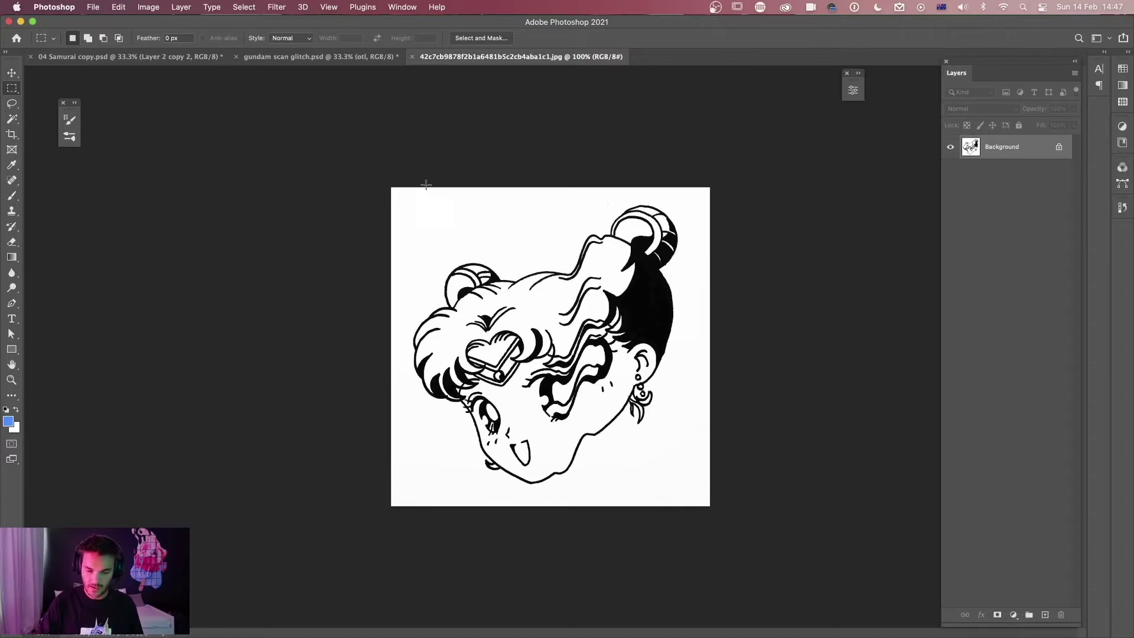
Step: In the gundam scan glitch document, check the Background's visibility, then marquee the helmet's top half past the visor
click(339, 58)
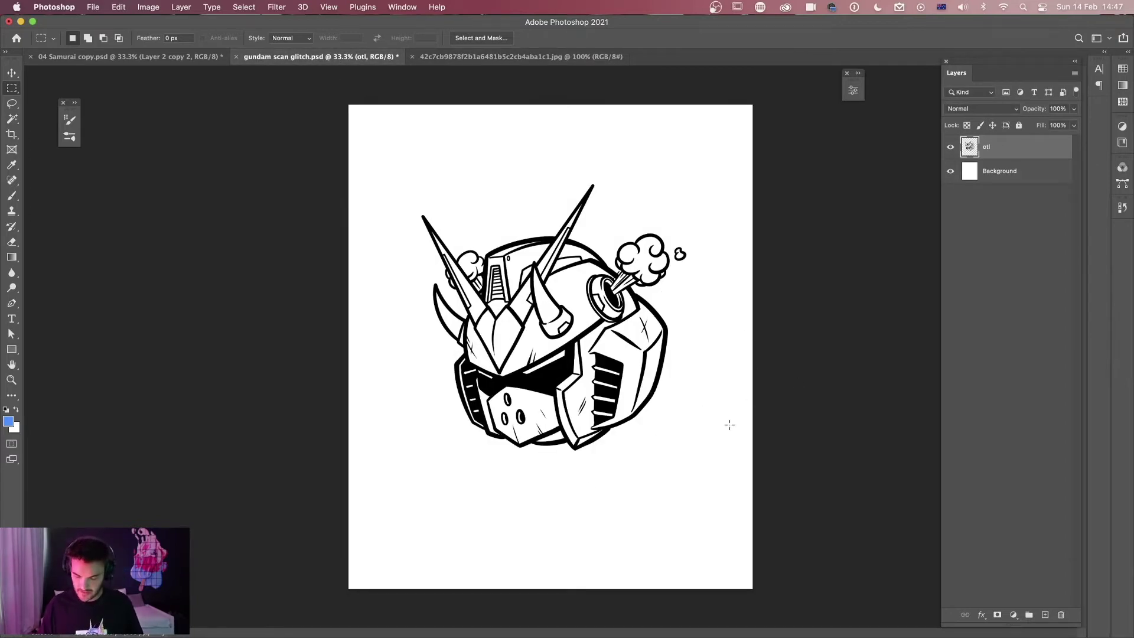
click(950, 171)
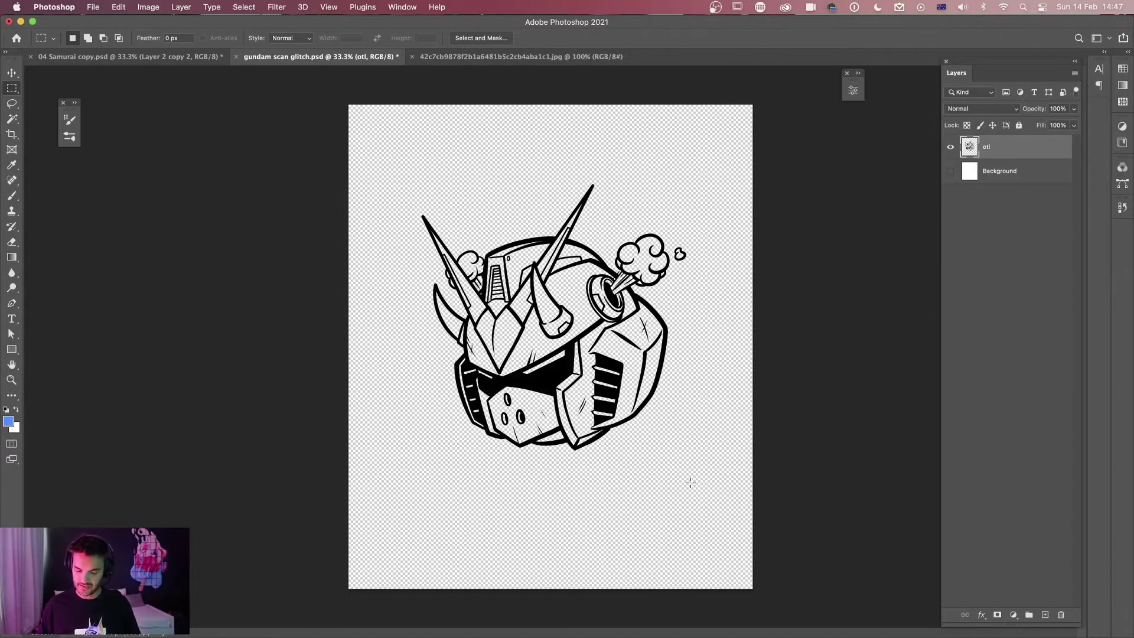
click(950, 171)
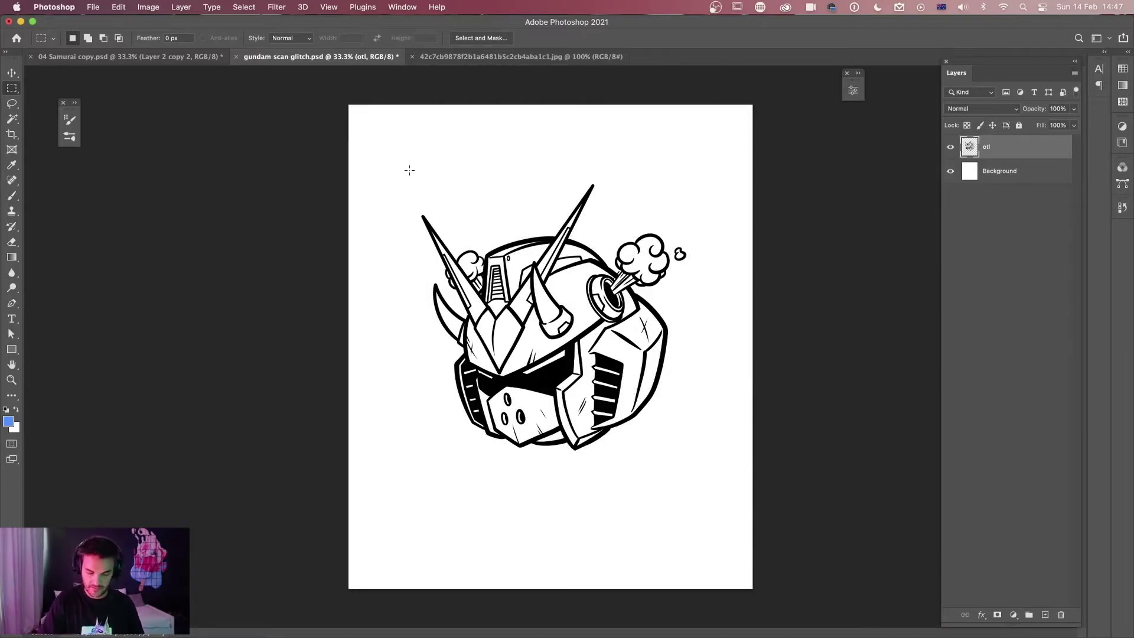
drag(393, 154, 703, 361)
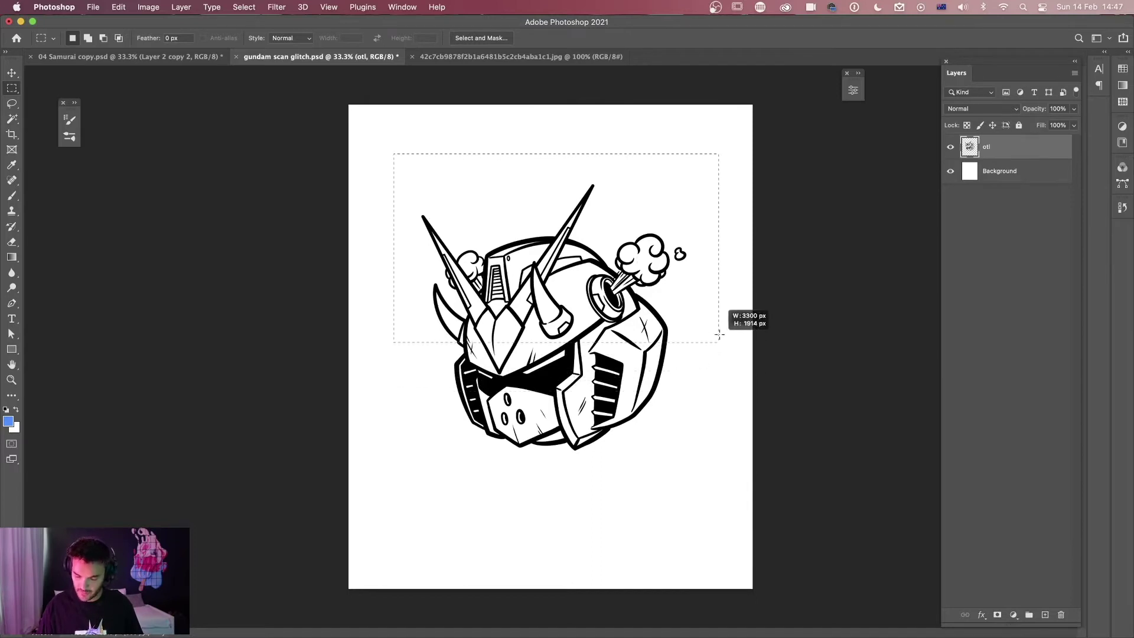
drag(720, 324, 721, 381)
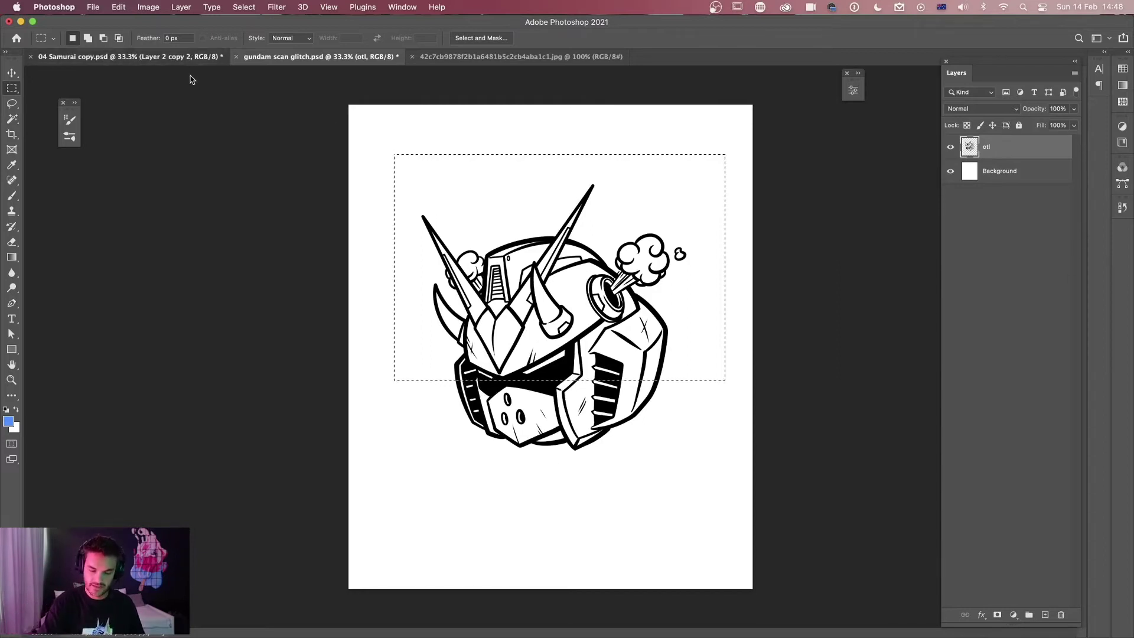
Step: View '04 Samurai copy.psd' and compare it with and without Layer 2's glitch band
click(190, 57)
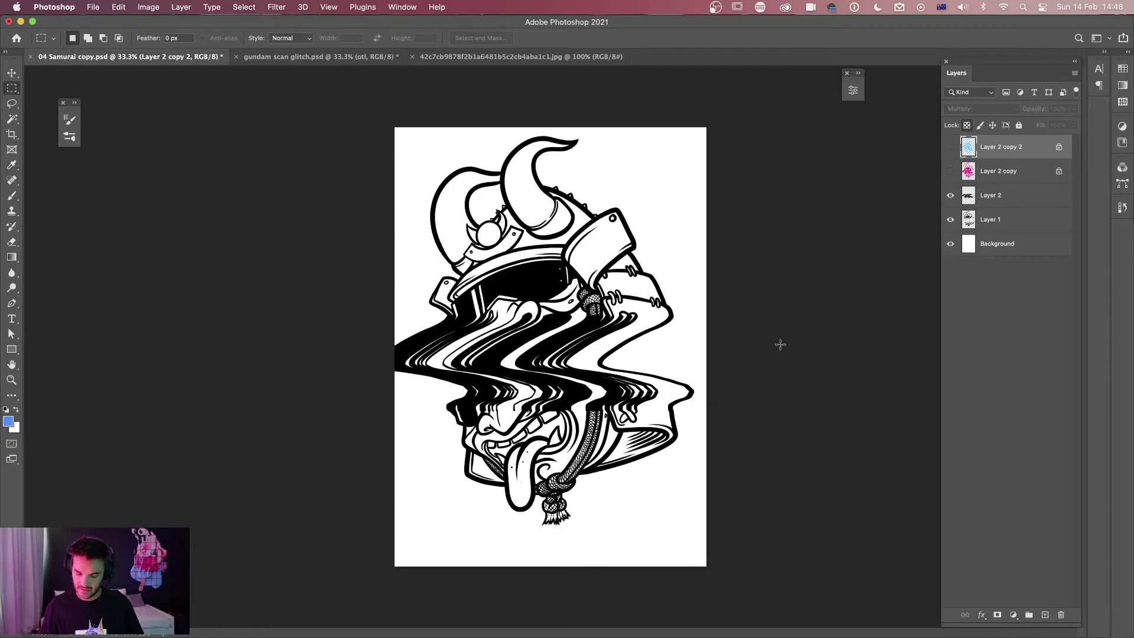
click(950, 195)
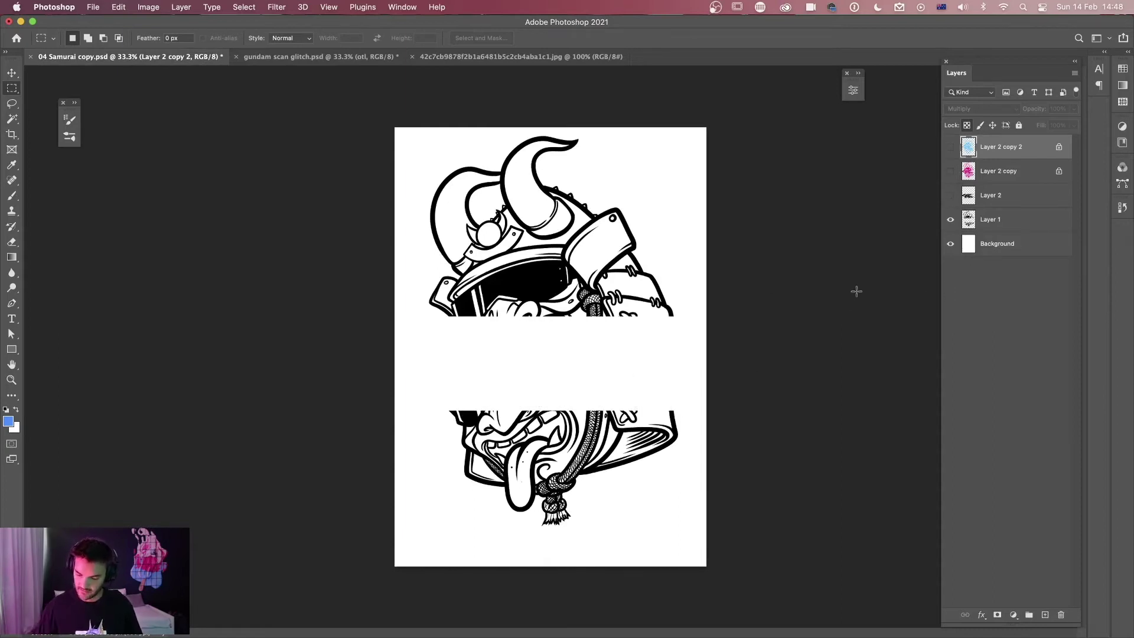
click(950, 196)
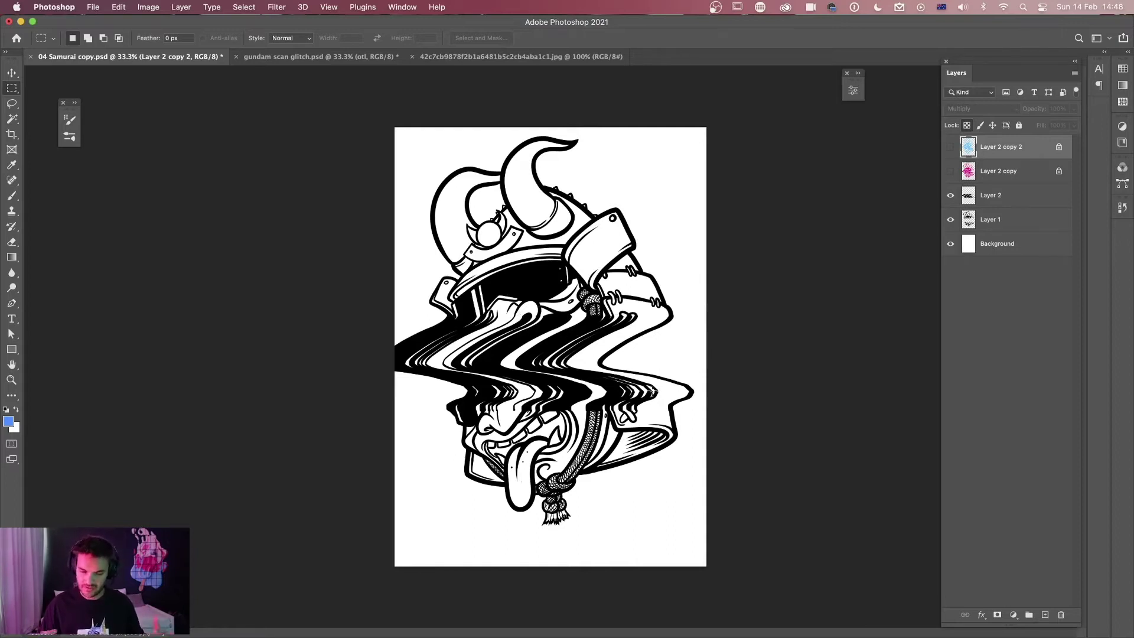
Step: Back in the gundam document, move the helmet's upper half up with the Move tool
click(354, 56)
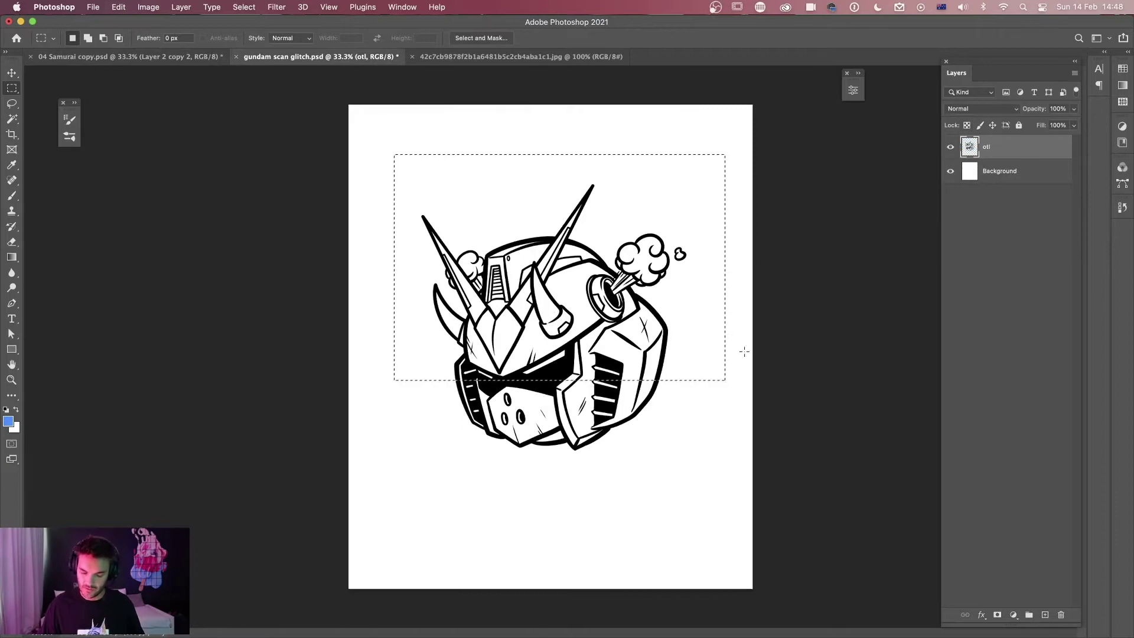
drag(696, 353, 696, 330)
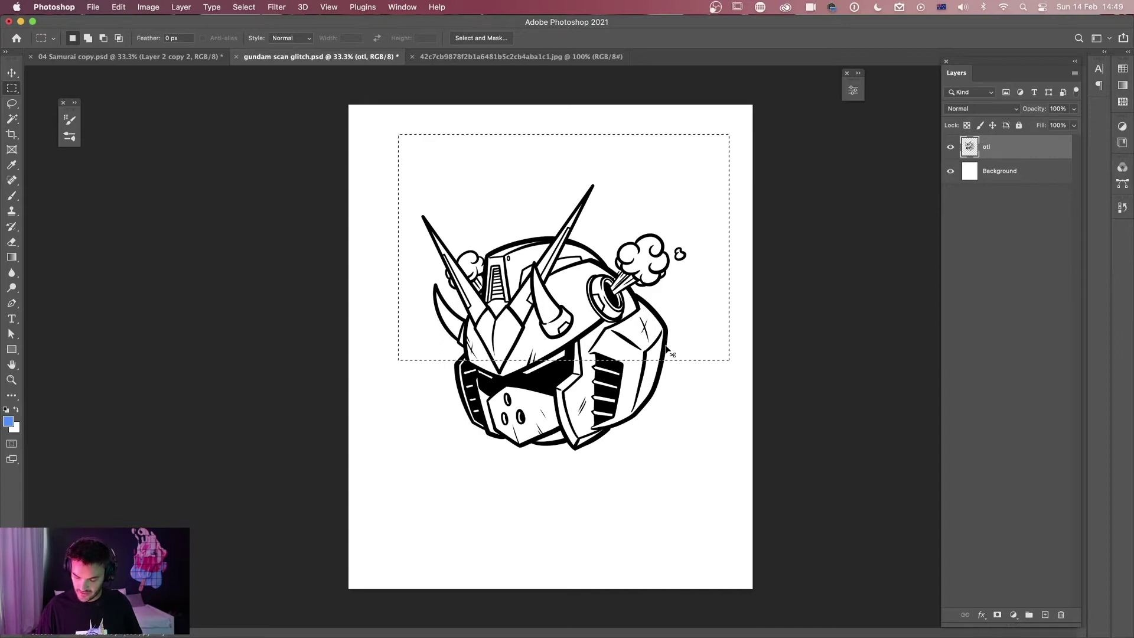
drag(667, 342, 667, 273)
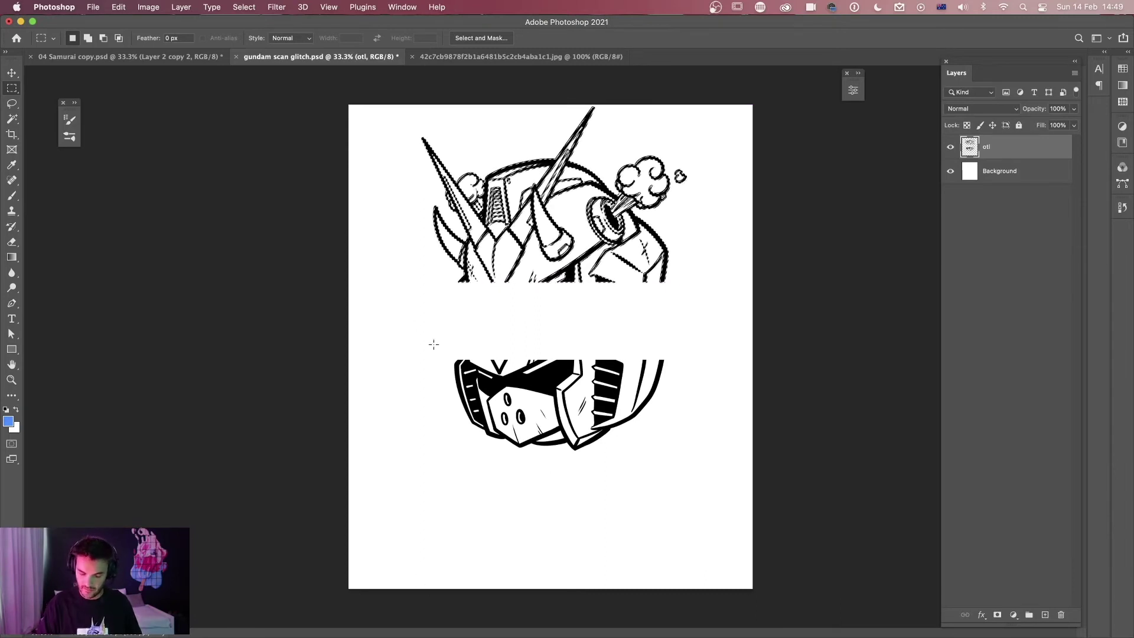
Step: Select the helmet's lower half, drag it down to leave a white gap, and deselect
mouse_move(412, 321)
mouse_down()
mouse_move(608, 405)
mouse_move(698, 512)
mouse_up()
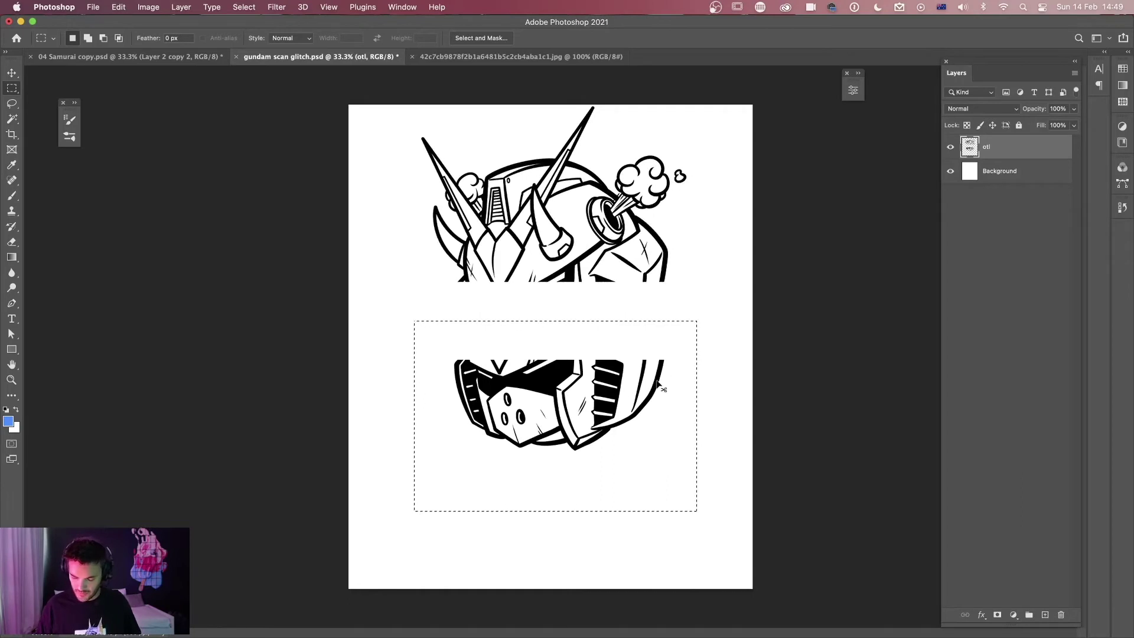
mouse_move(660, 375)
mouse_down()
mouse_move(658, 464)
mouse_move(657, 455)
mouse_up()
key(super+d)
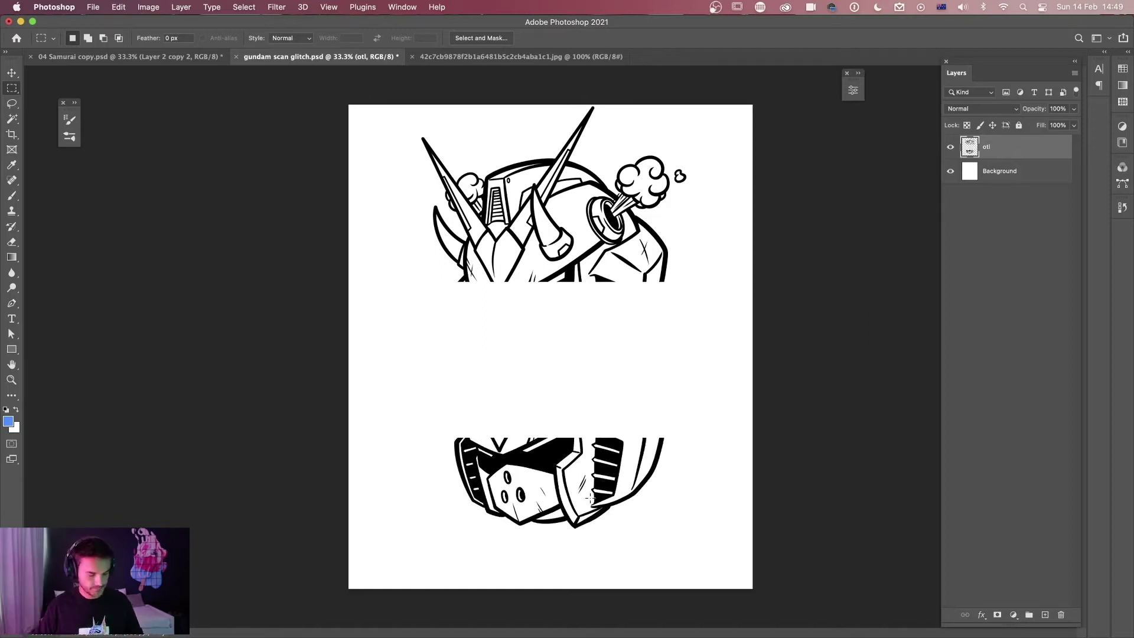
Step: Zoom in and select a thin strip along the upper half's cut edge
key(super+plus)
scroll(673, 430, up, 4)
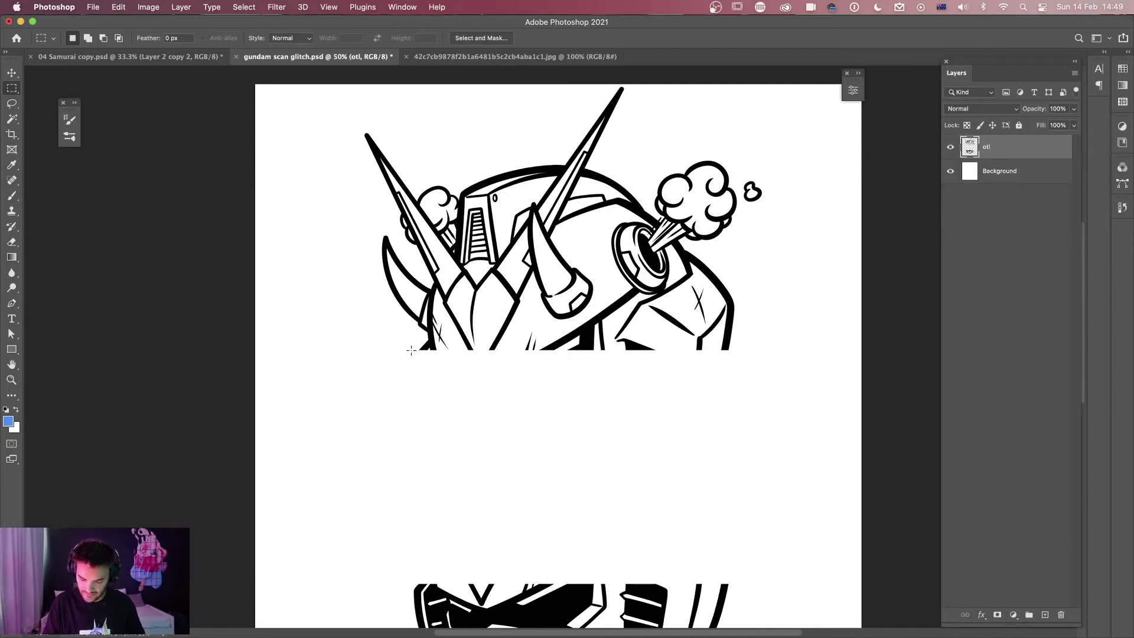
drag(415, 347, 742, 358)
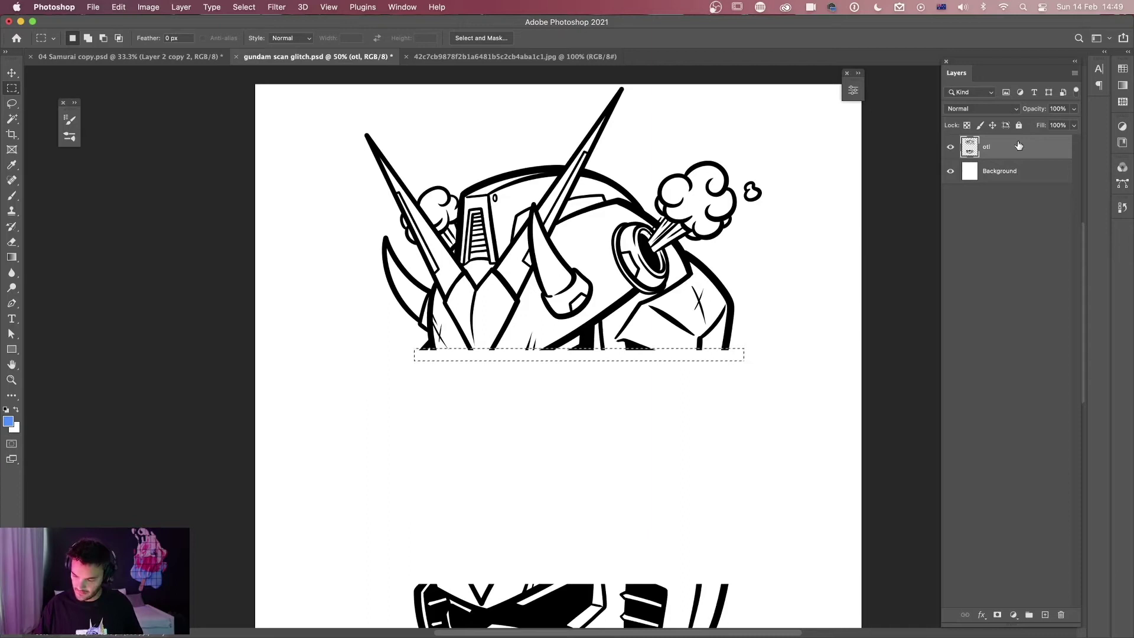
Step: Define the strip as a brush preset named 'gundam glitch' and switch to the Brush tool
click(119, 7)
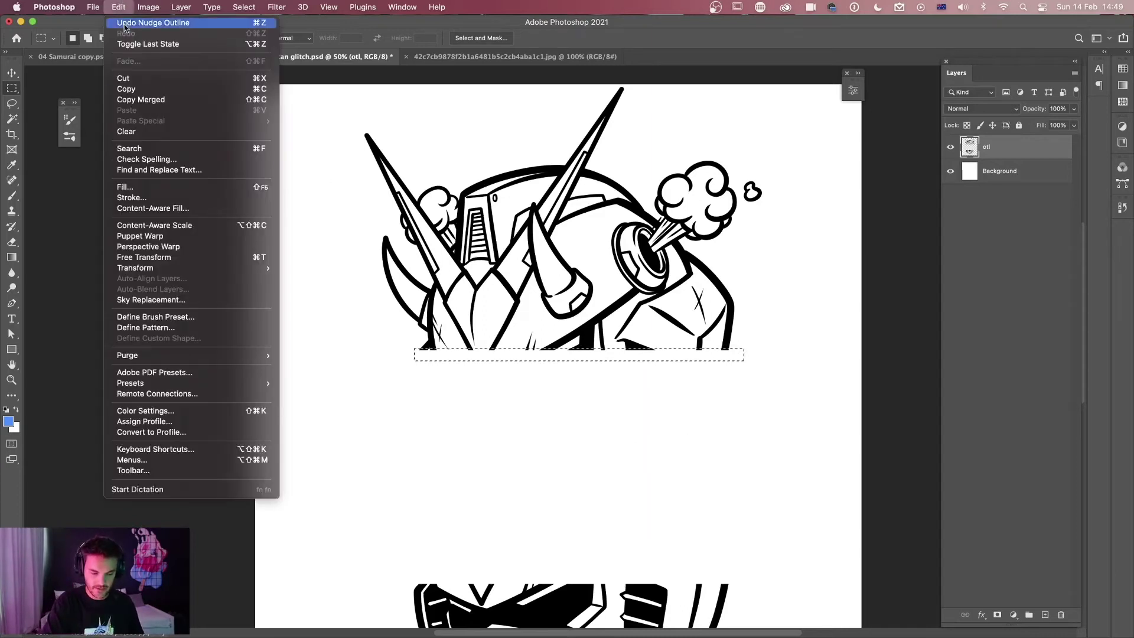
click(177, 317)
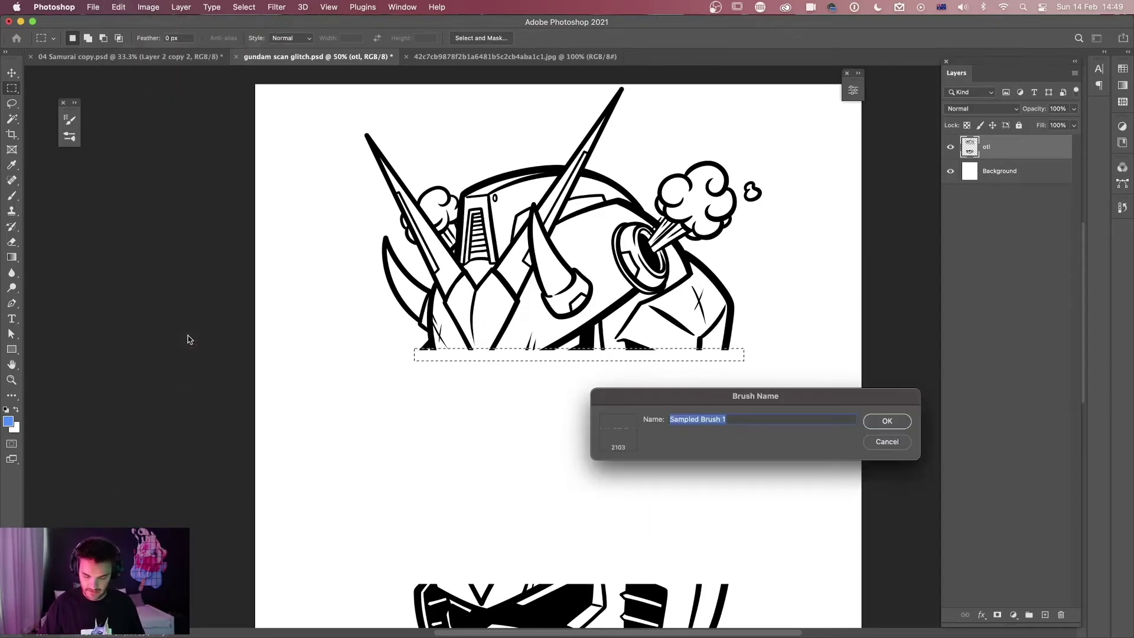
text(gundam glitch)
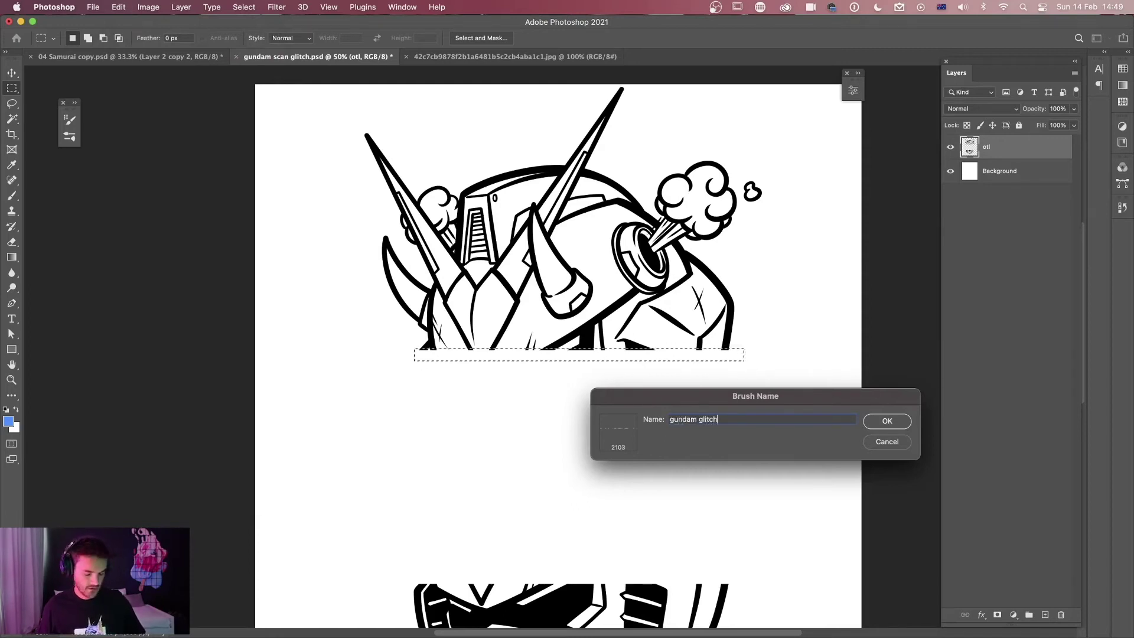
click(886, 421)
key(b)
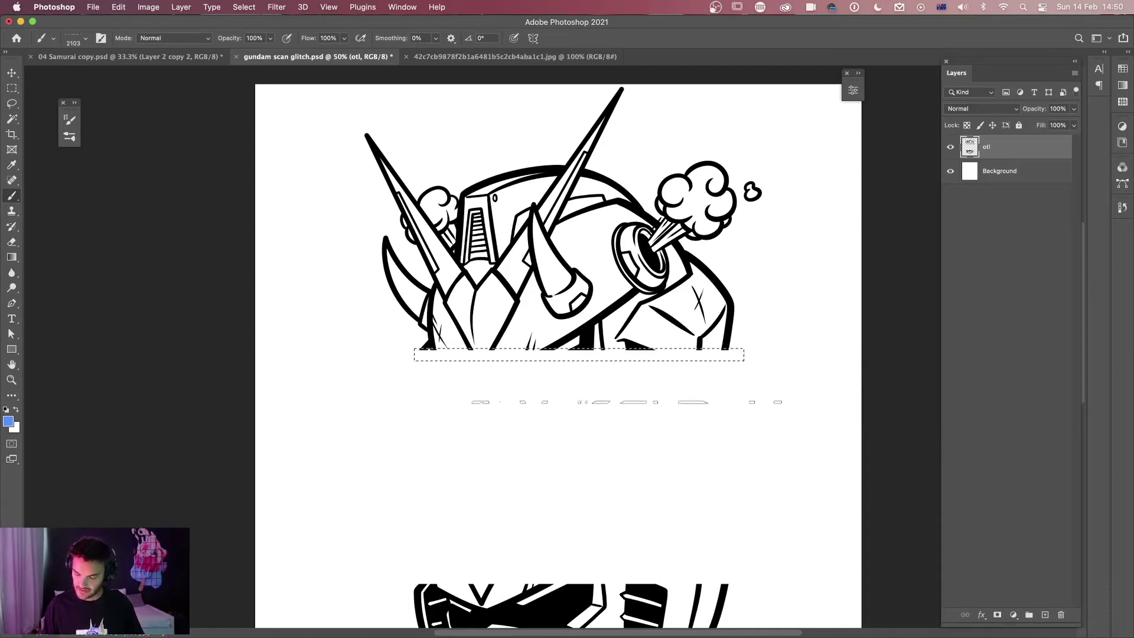
Step: Clear the selection and add a new empty Layer 1 above otl, zoomed to 50%
key(cmd+d)
click(1045, 615)
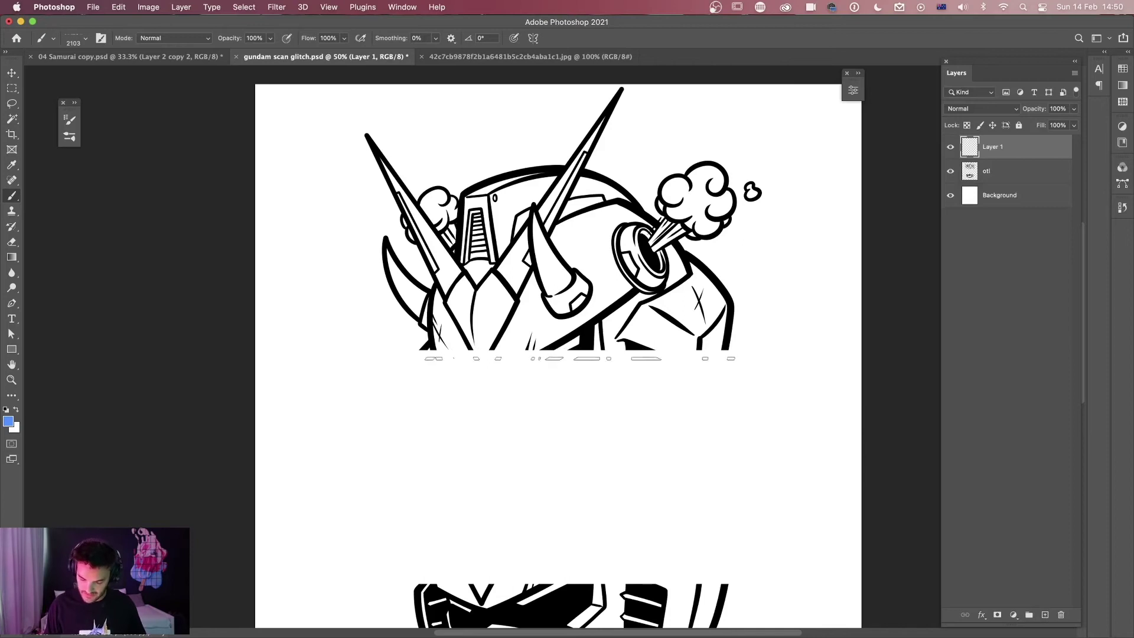
key(cmd+minus)
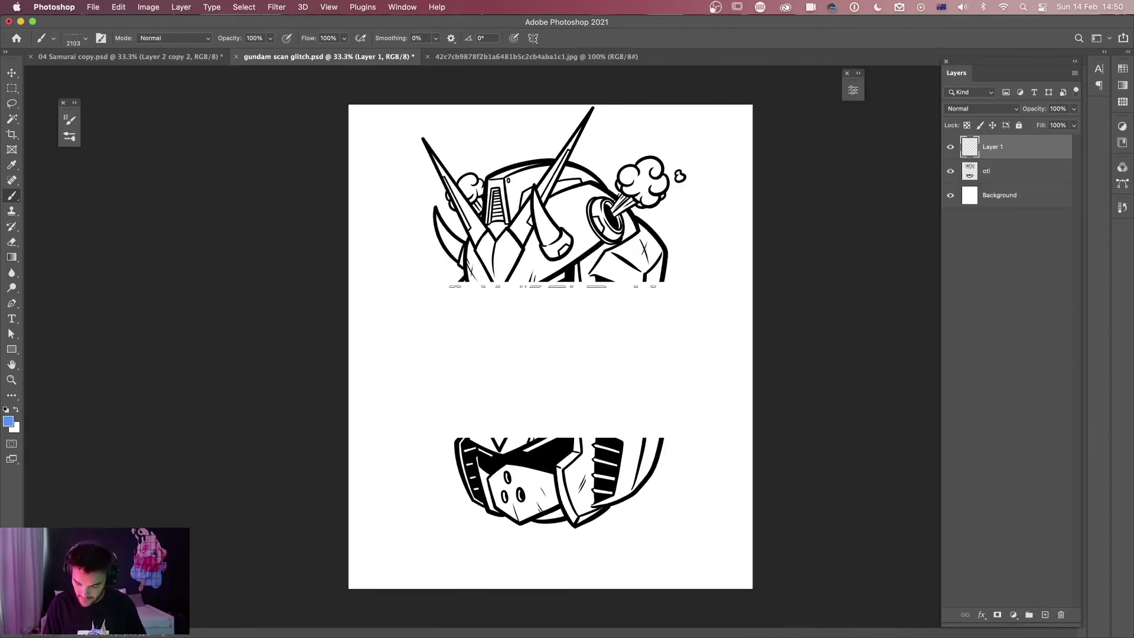
scroll(561, 285, up, 3)
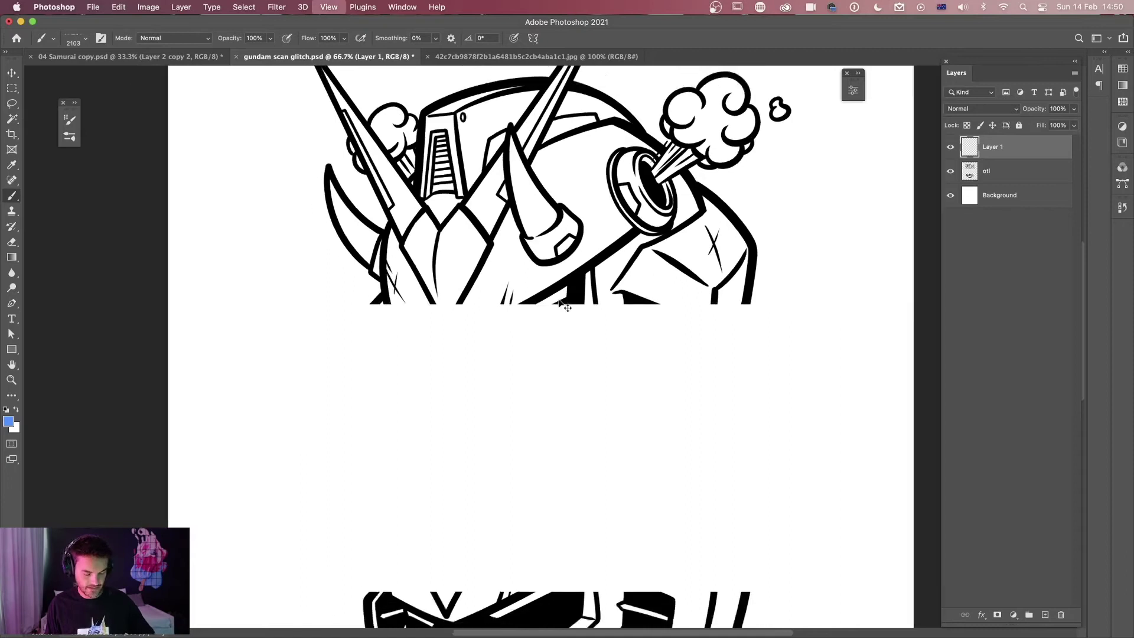
key(super+minus)
scroll(571, 366, down, 3)
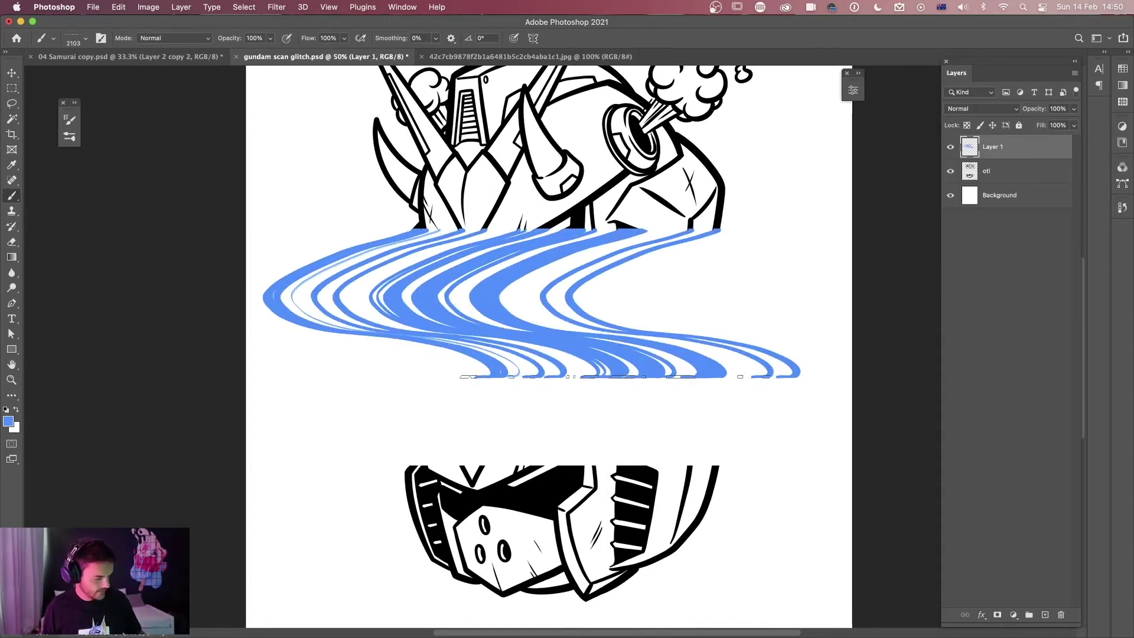
Step: Undo the blue stroke and stamp black wavy glitch strokes bridging the two halves
key(super+z)
key(d)
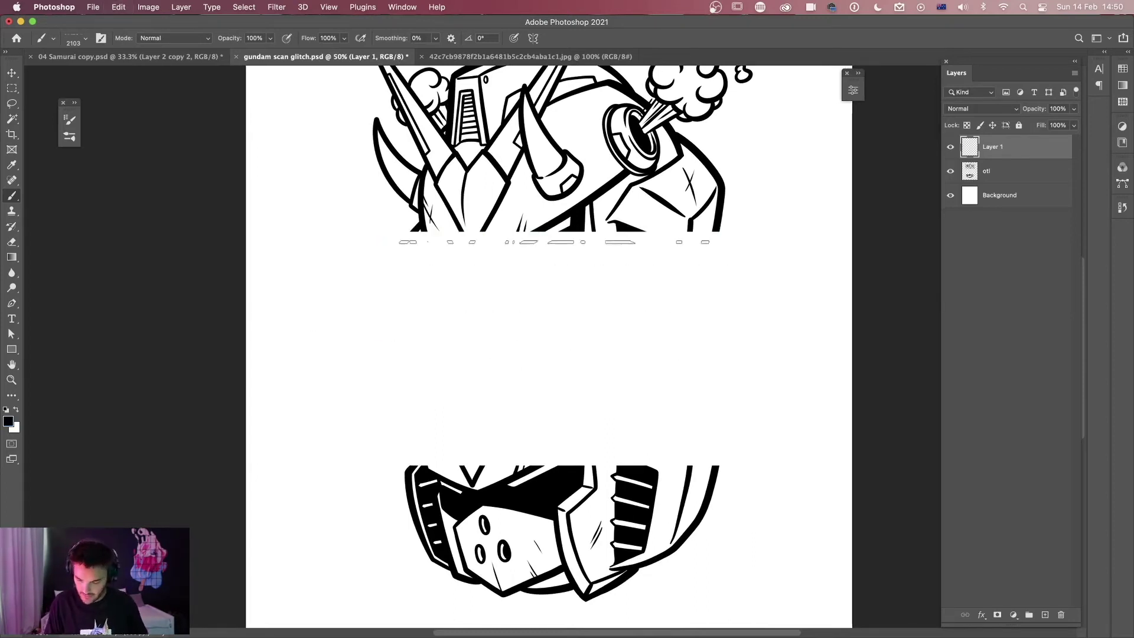
click(546, 334)
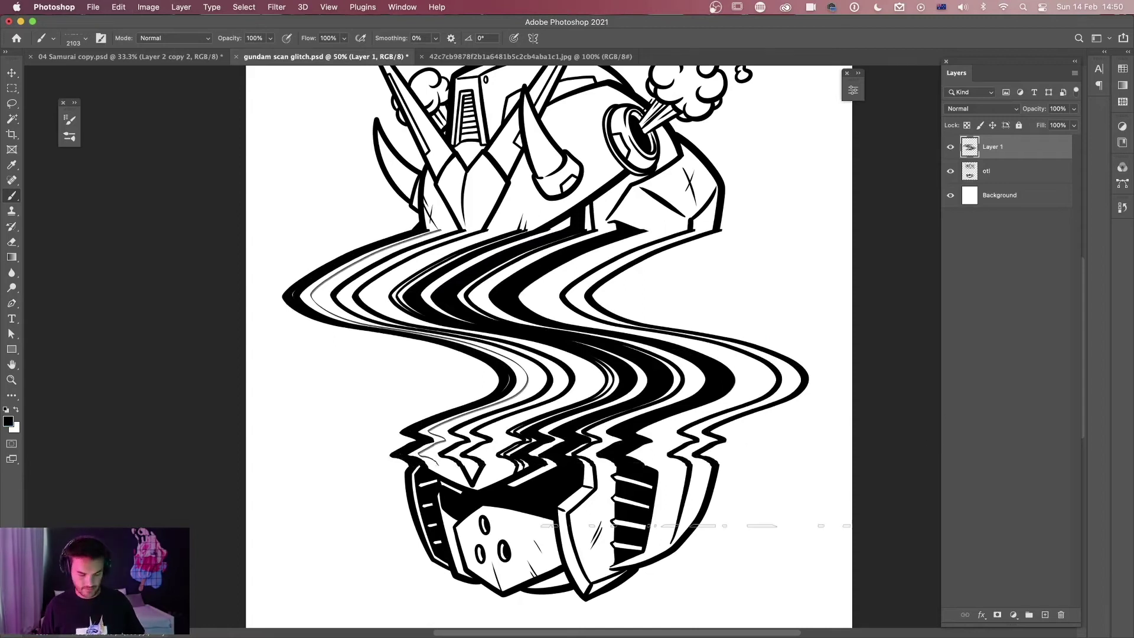
key(super+minus)
key(super+minus)
key(super+minus)
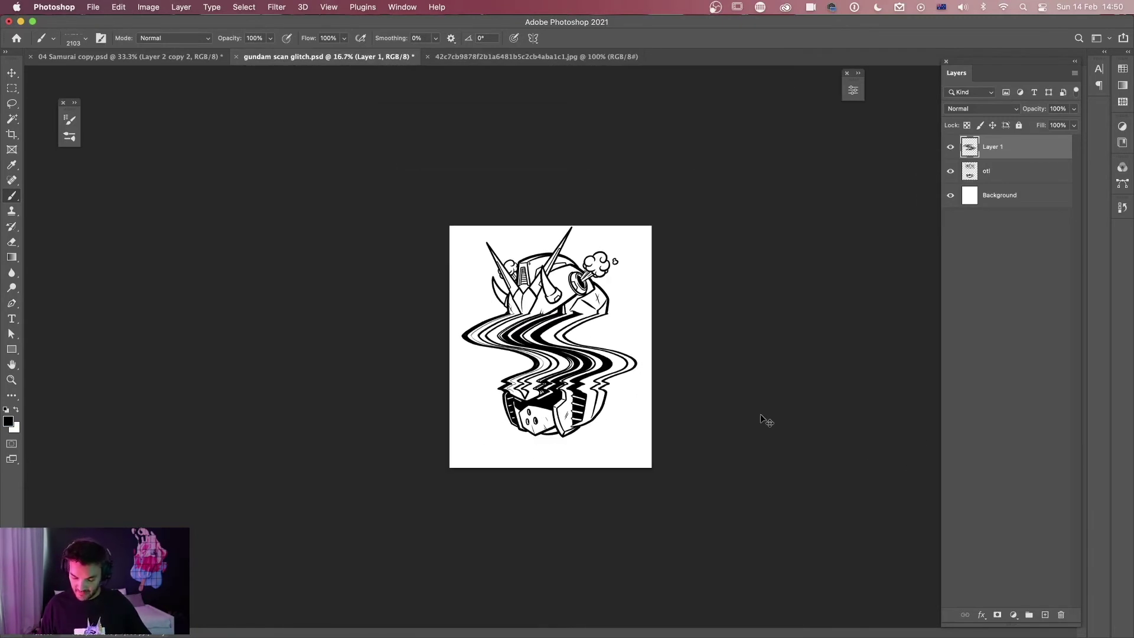
Step: Undo the glitch strokes on Layer 1 and switch to the 04 Samurai copy.psd document
key(super+equal)
key(super+equal)
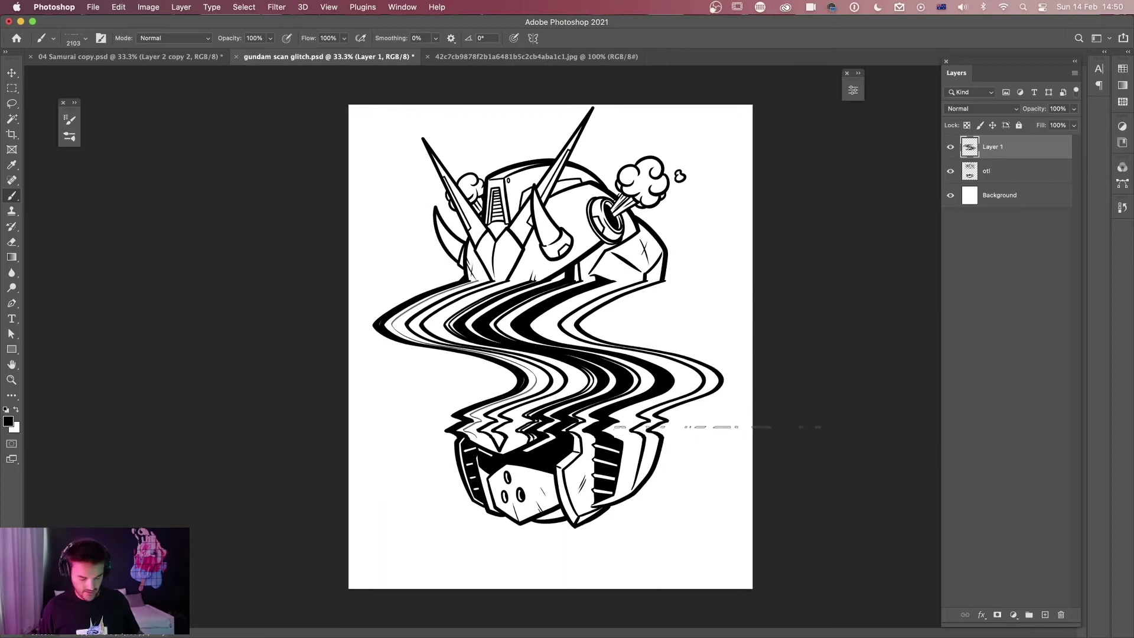
key(super+z)
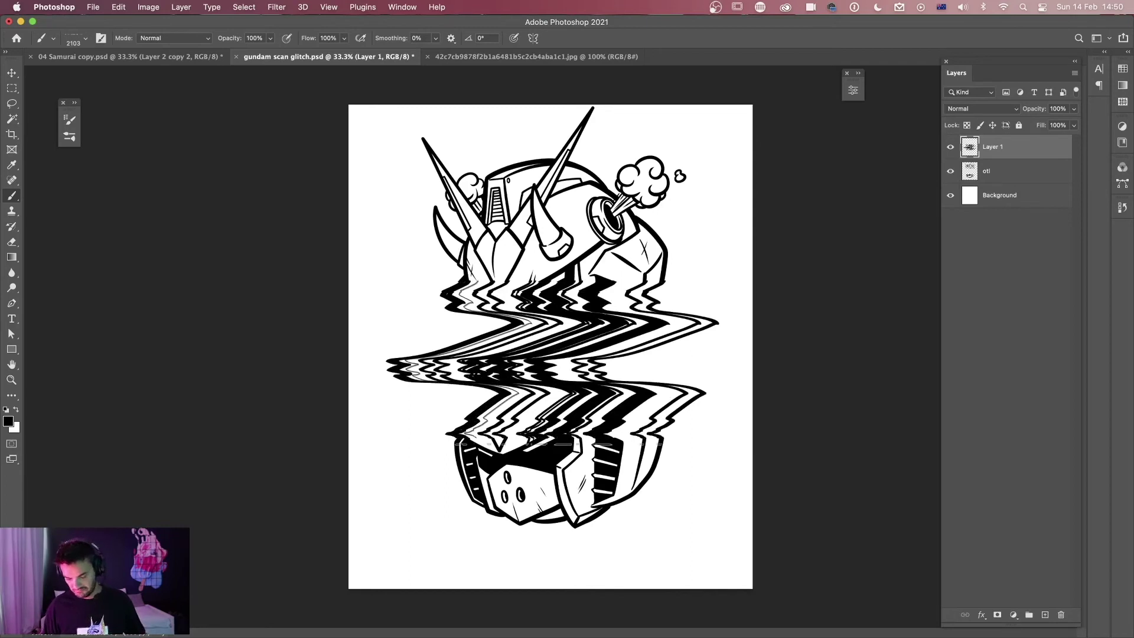
key(super+z)
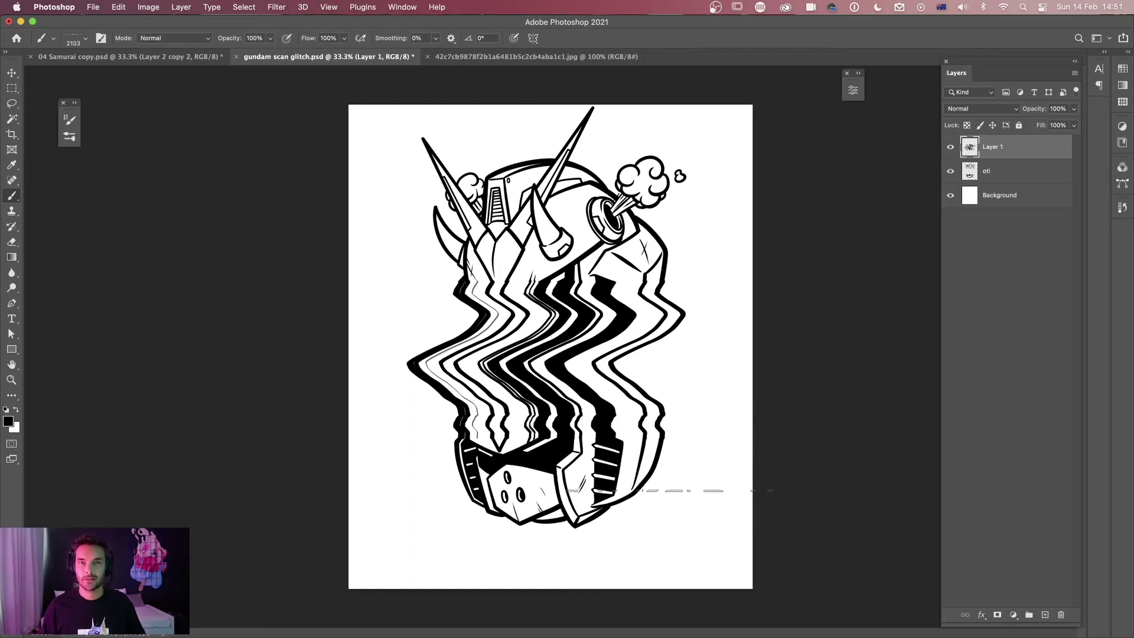
key(ctrl+shift+Tab)
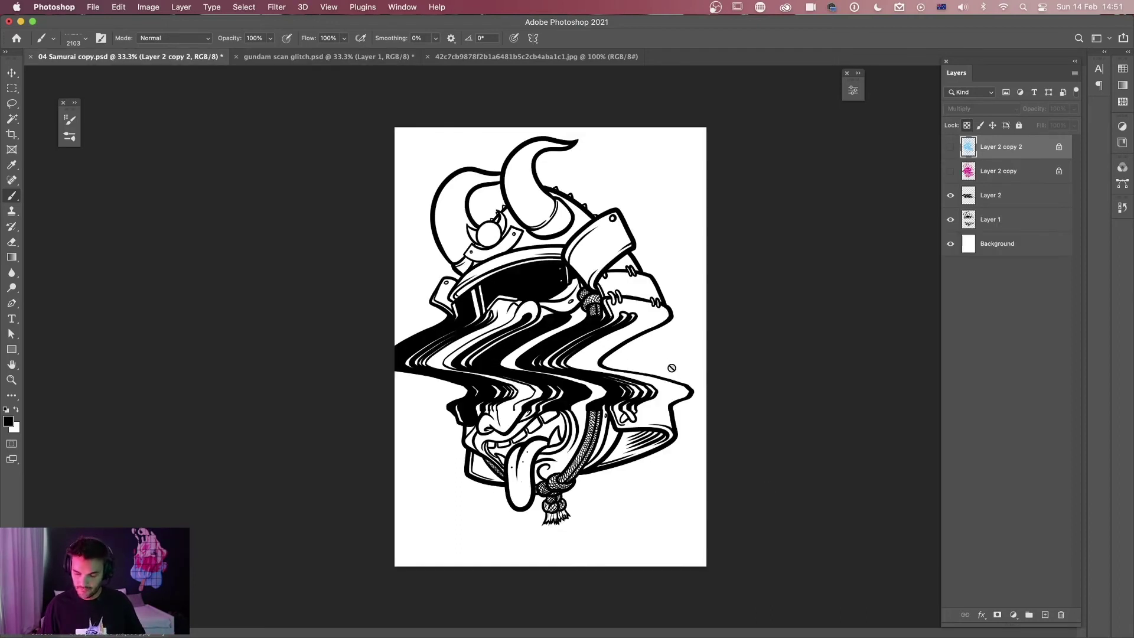
click(951, 219)
click(950, 171)
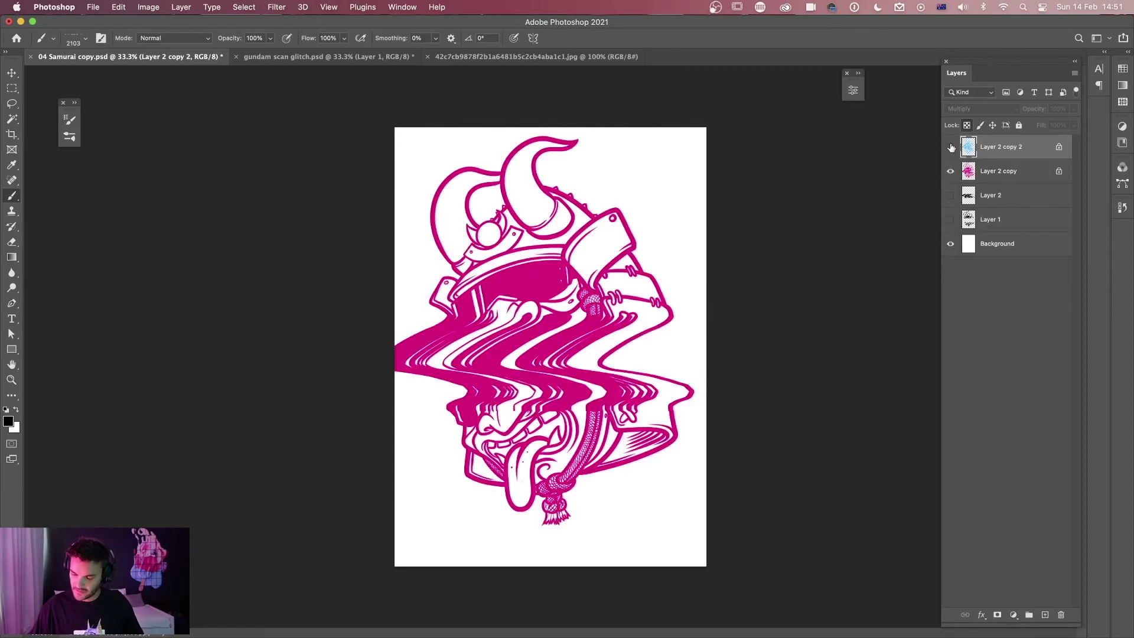
click(950, 147)
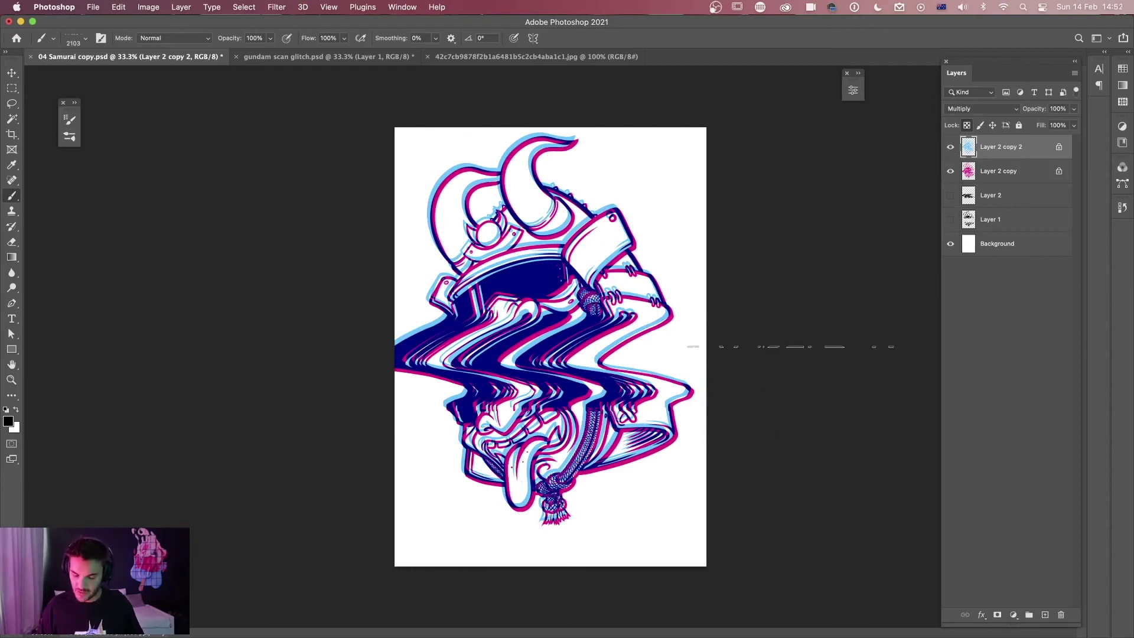
drag(950, 146, 950, 218)
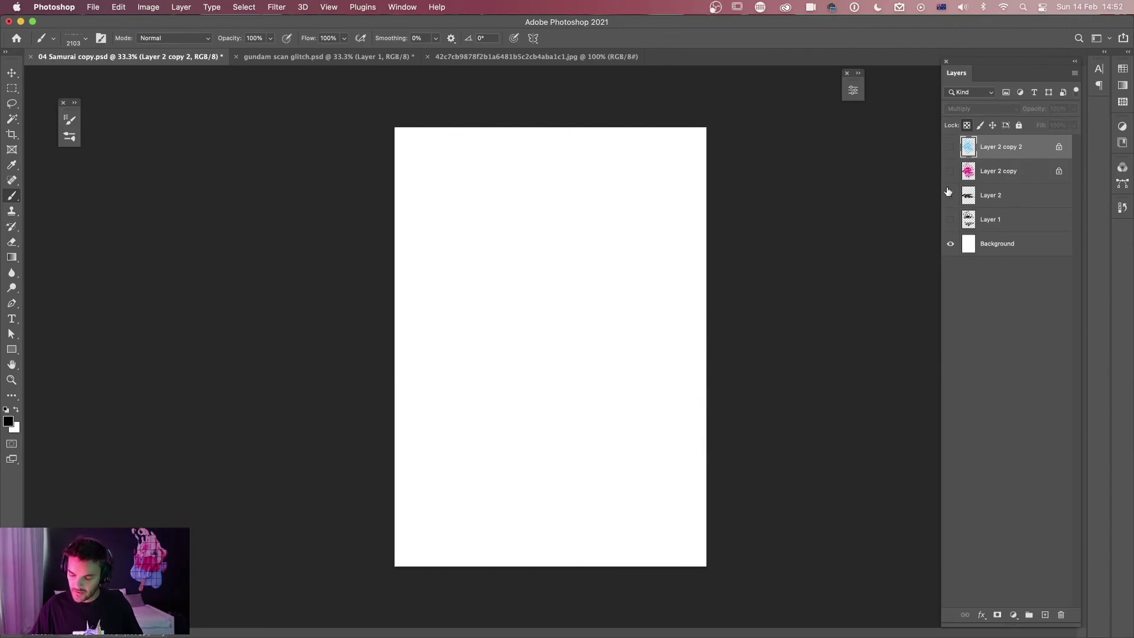
click(949, 219)
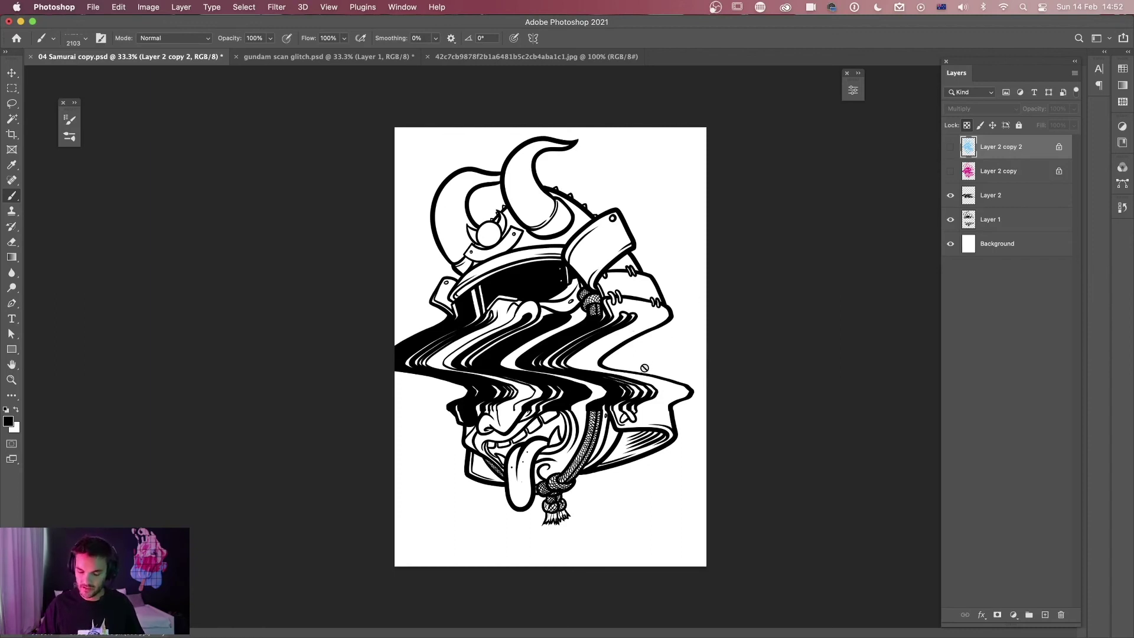
Step: Switch back to the gundam scan glitch.psd document tab
click(349, 57)
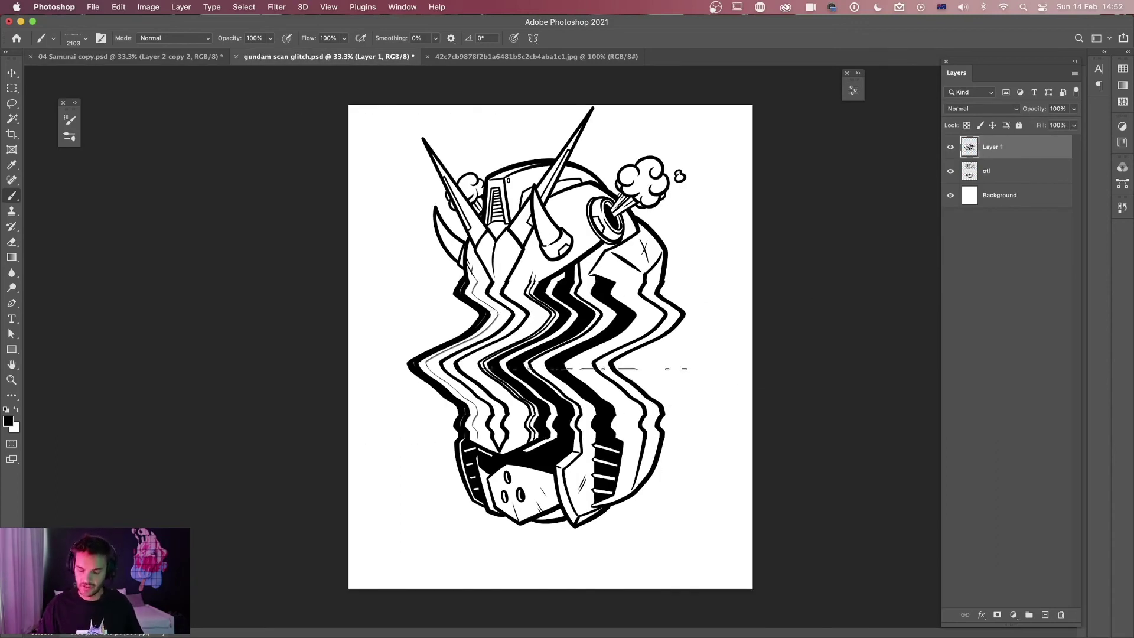